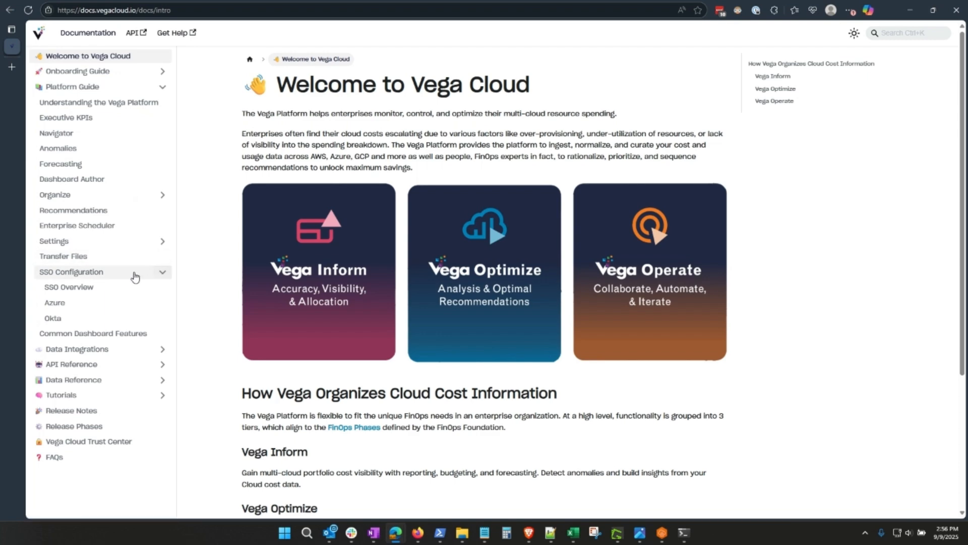
Read the SSO Overview in the documentation's SSO Configuration section and open the Azure SSO guide
{"action": "left_click", "coordinate": [135, 276]}
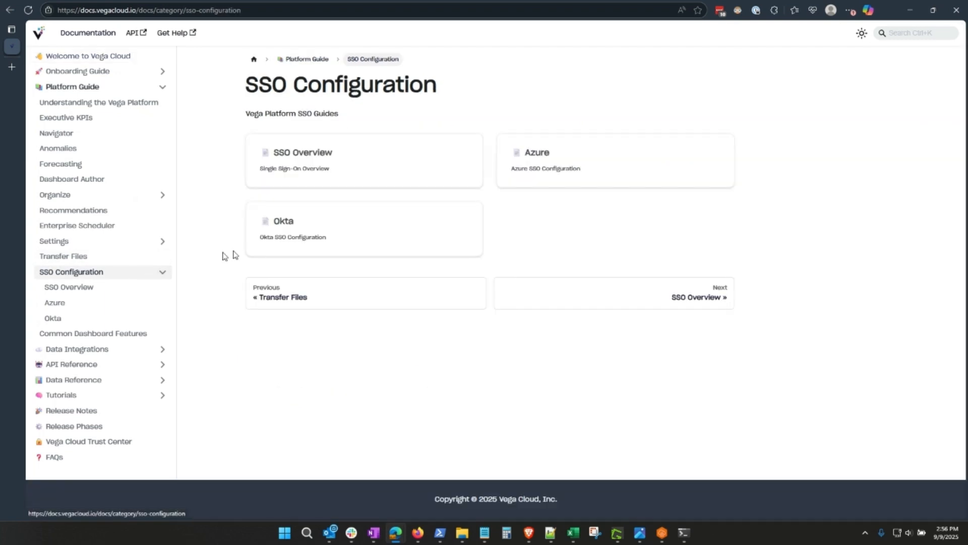
{"action": "left_click", "coordinate": [344, 167]}
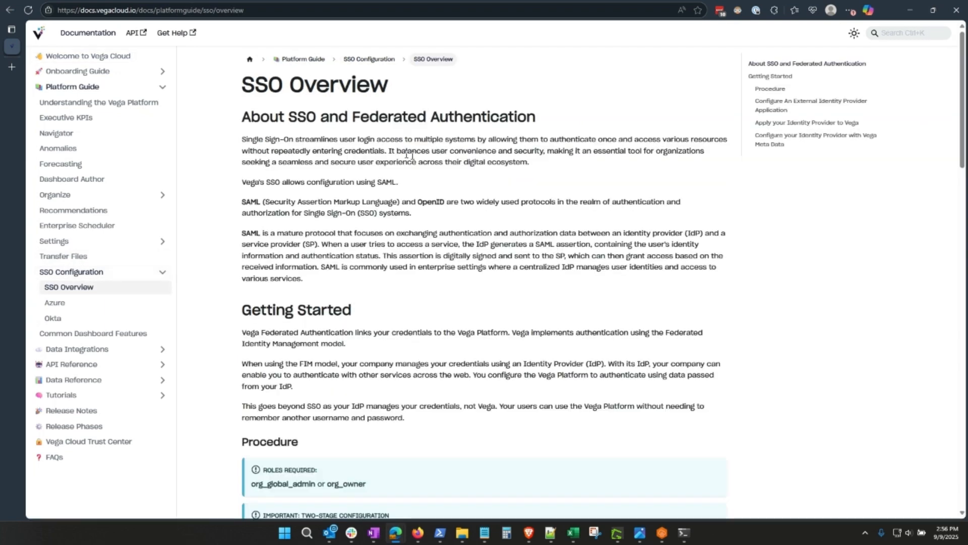
{"action": "scroll", "coordinate": [506, 193], "scroll_direction": "down", "scroll_amount": 1}
{"action": "scroll", "coordinate": [506, 193], "scroll_direction": "down", "scroll_amount": 2}
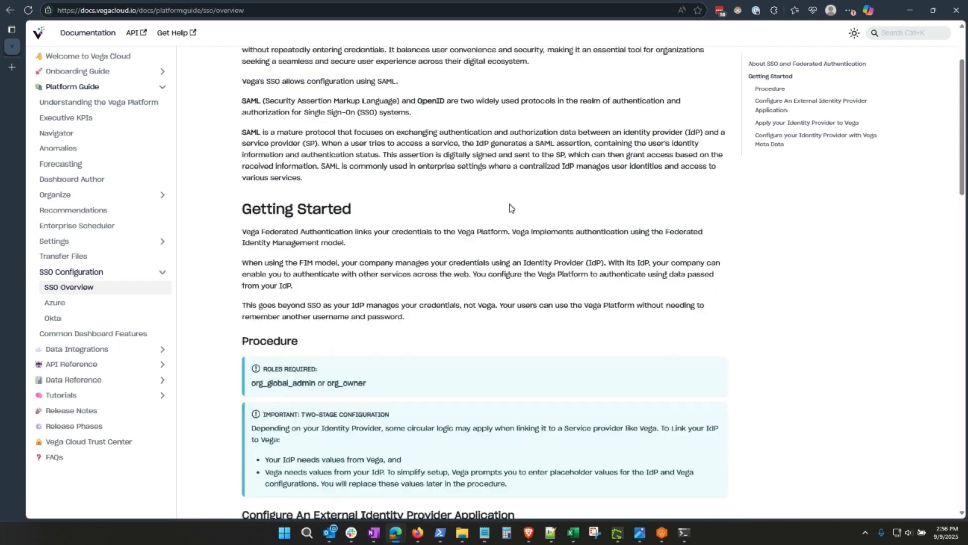
{"action": "scroll", "coordinate": [429, 204], "scroll_direction": "up", "scroll_amount": 2}
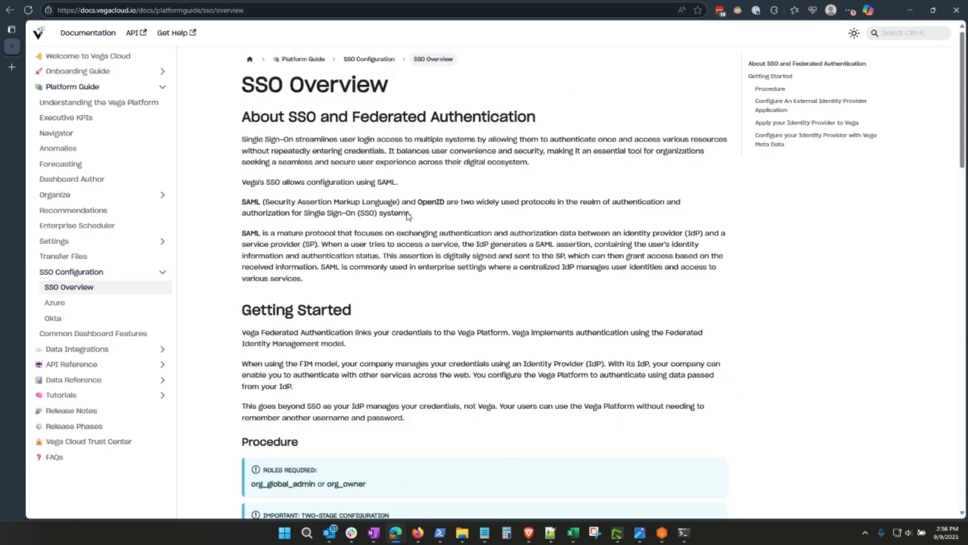
{"action": "left_click", "coordinate": [53, 302]}
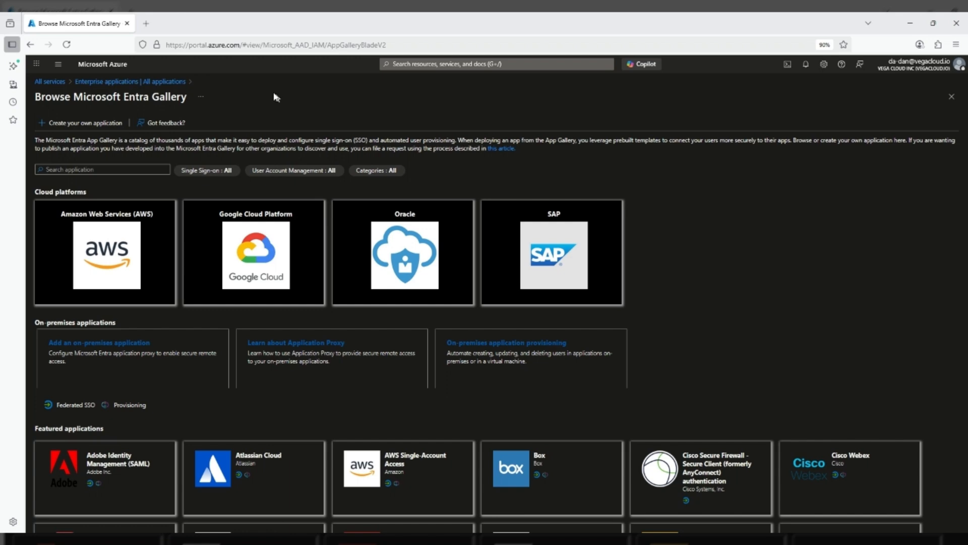
In the Azure portal, create a non-gallery enterprise application named VegacloudPlatform-SSOtest
{"action": "left_click", "coordinate": [75, 126]}
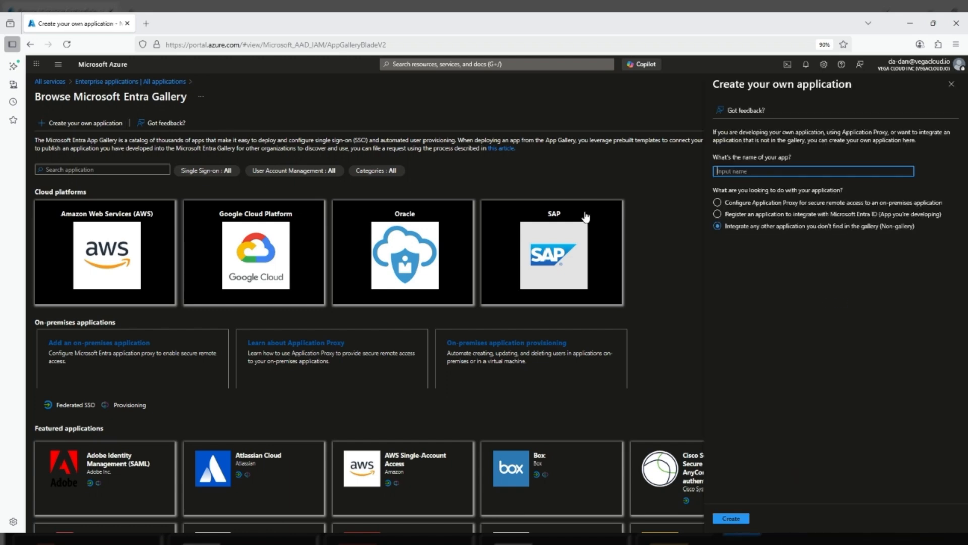
{"action": "type", "text": "VegacloudPlatform-SSO"}
{"action": "type", "text": "test"}
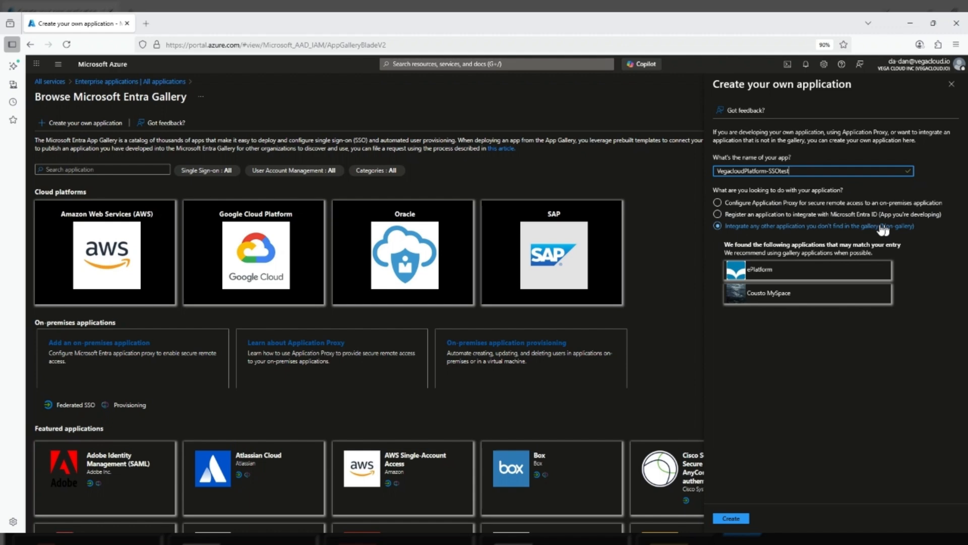
{"action": "left_click", "coordinate": [733, 520]}
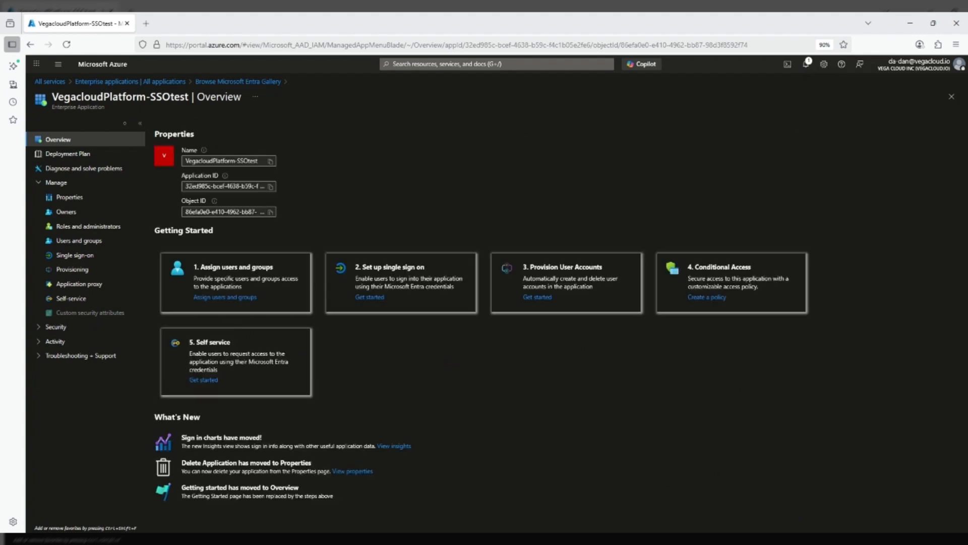
View the new application's properties and select SAML as its single sign-on method
{"action": "left_click", "coordinate": [70, 197]}
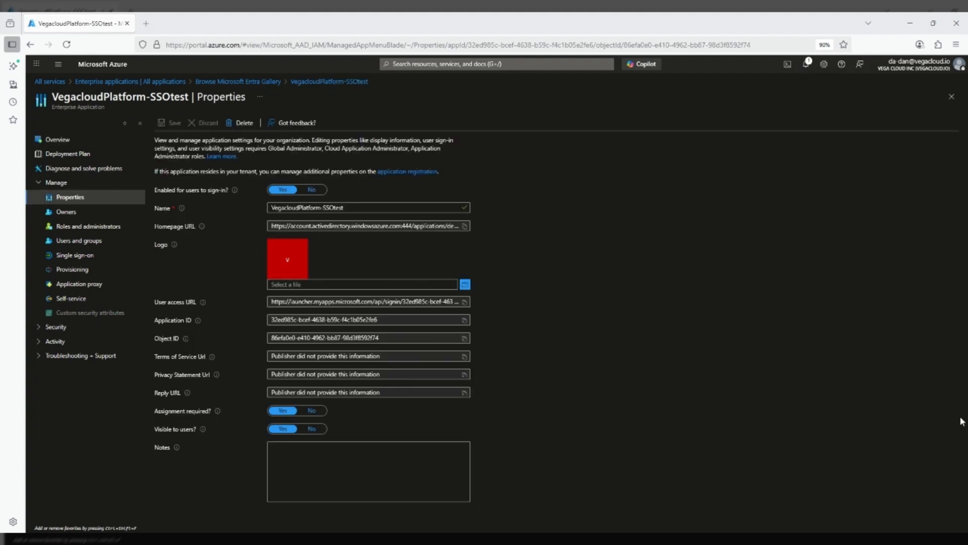
{"action": "left_click", "coordinate": [70, 256]}
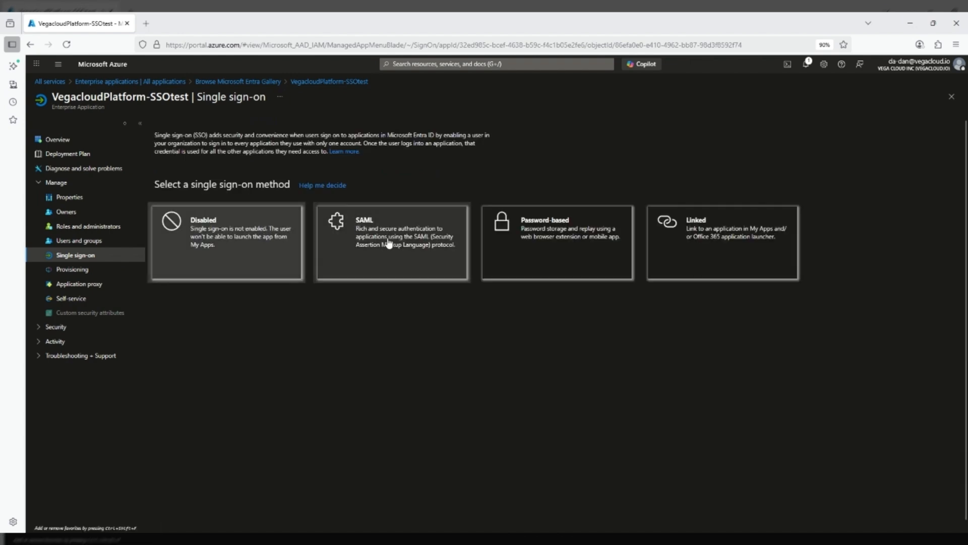
{"action": "left_click", "coordinate": [395, 262]}
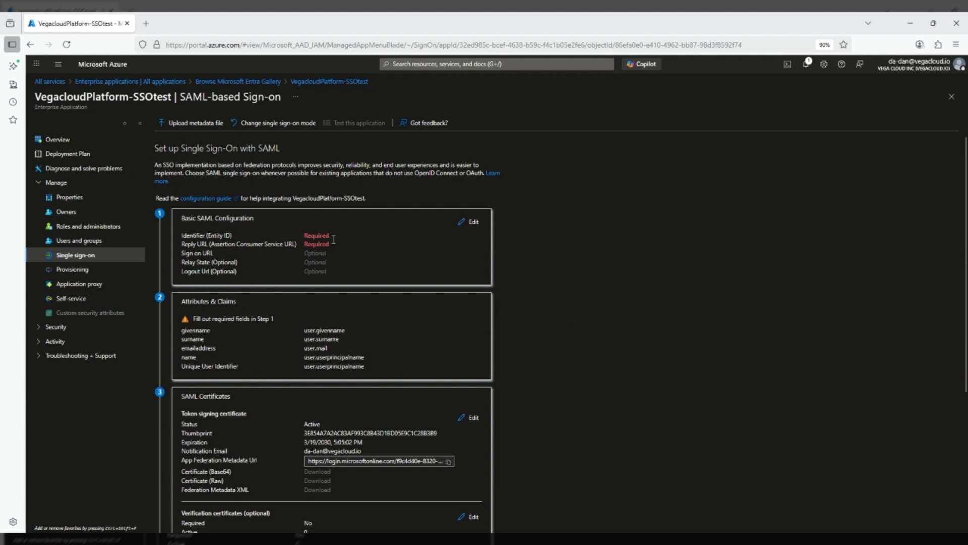
Check the identifier and reply URL in the application's Basic SAML Configuration
{"action": "left_click", "coordinate": [471, 222]}
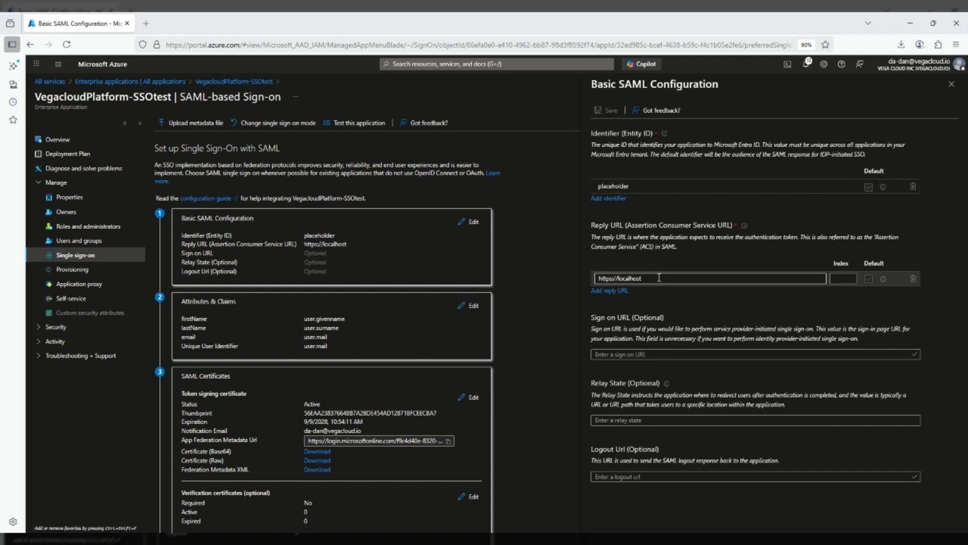
{"action": "left_click", "coordinate": [951, 87]}
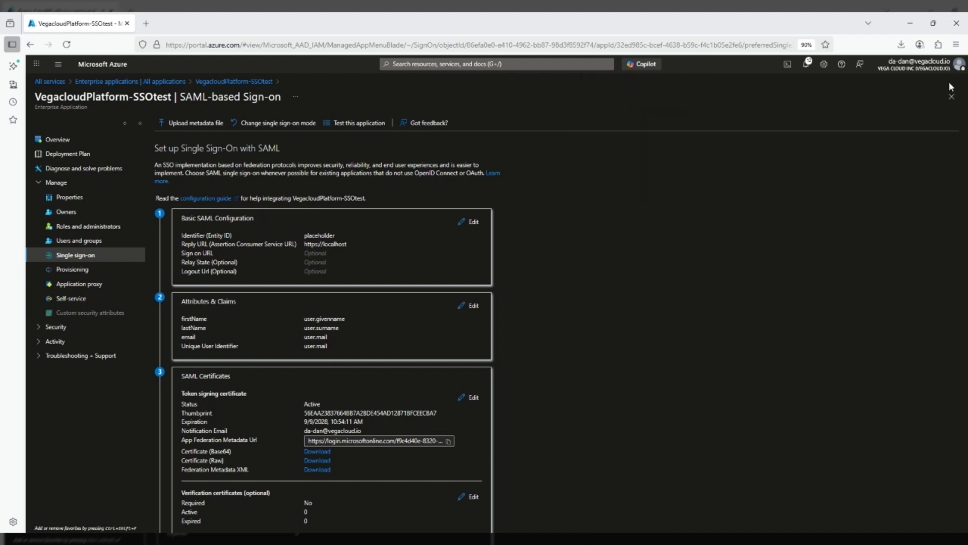
Examine the name identifier format and source attribute of the required Unique User Identifier claim under Attributes & Claims
{"action": "left_click", "coordinate": [473, 306]}
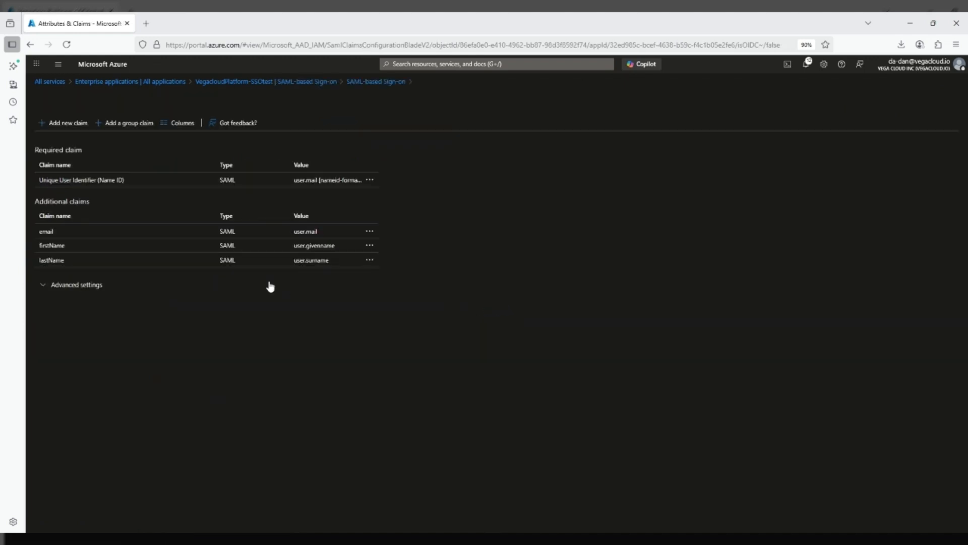
{"action": "left_click", "coordinate": [67, 181]}
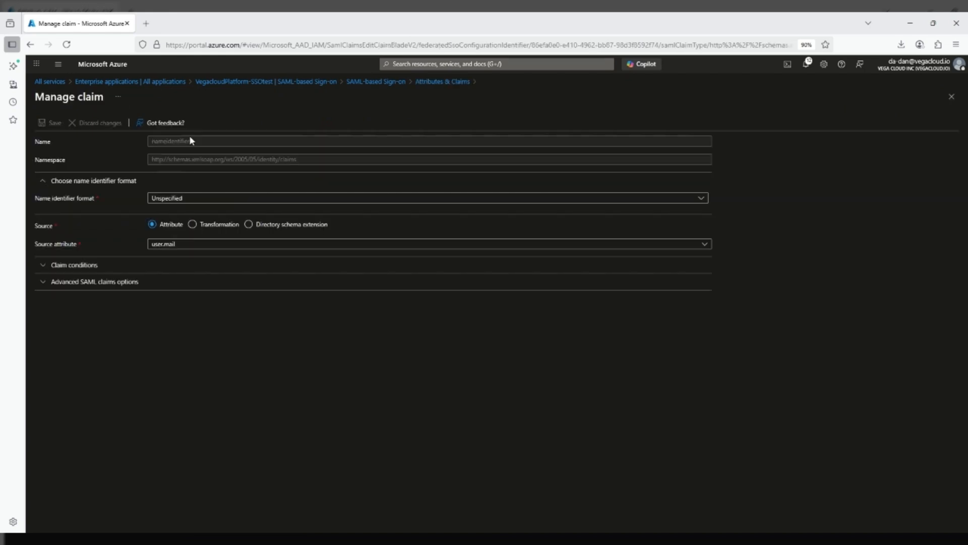
{"action": "left_click", "coordinate": [190, 199]}
{"action": "left_click", "coordinate": [190, 199]}
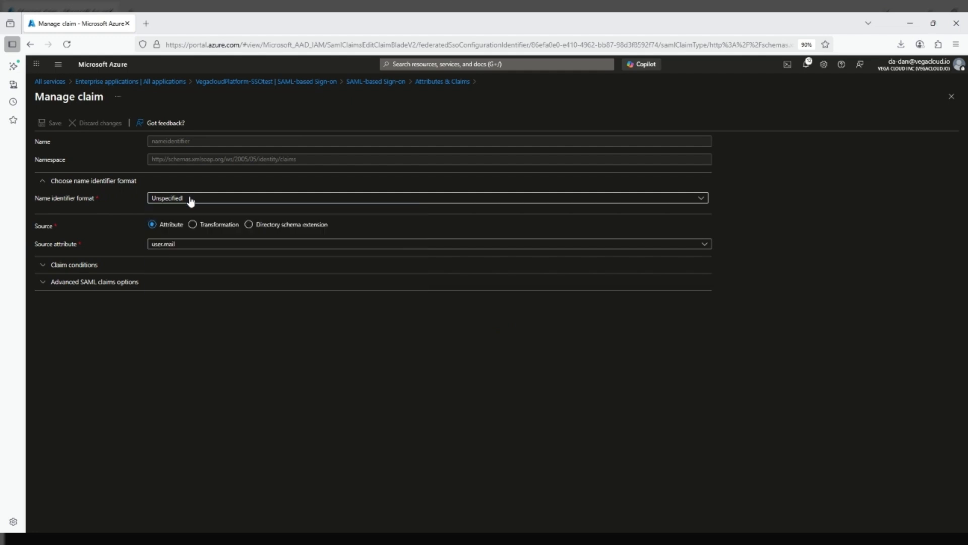
{"action": "left_click", "coordinate": [184, 251]}
{"action": "left_click", "coordinate": [184, 250]}
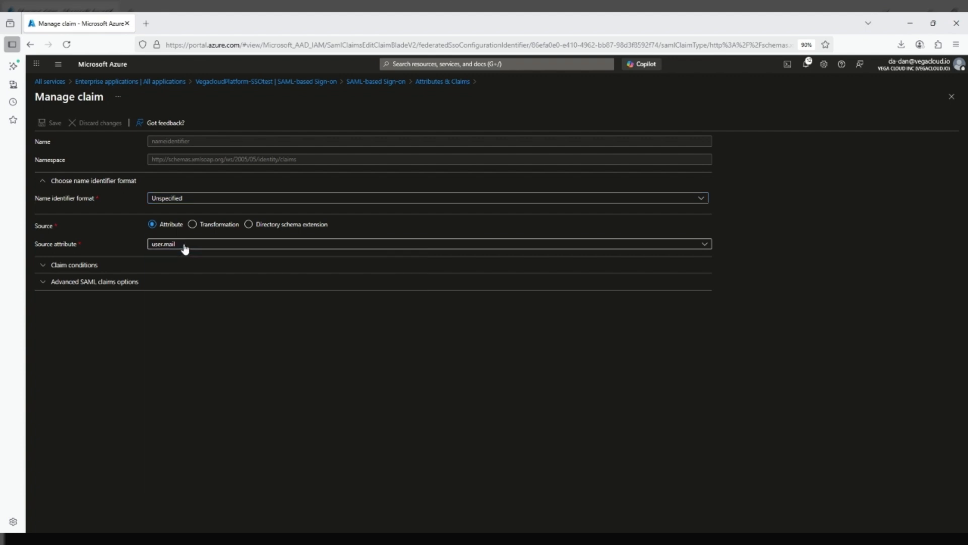
{"action": "left_click", "coordinate": [953, 97]}
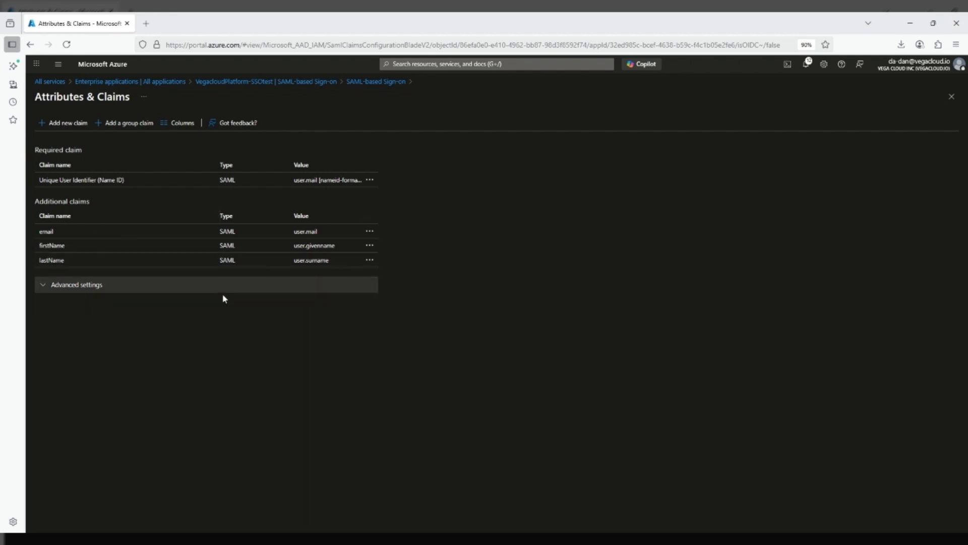
Check the action available for the additional email claim and leave Attributes & Claims without changes
{"action": "left_click", "coordinate": [370, 231]}
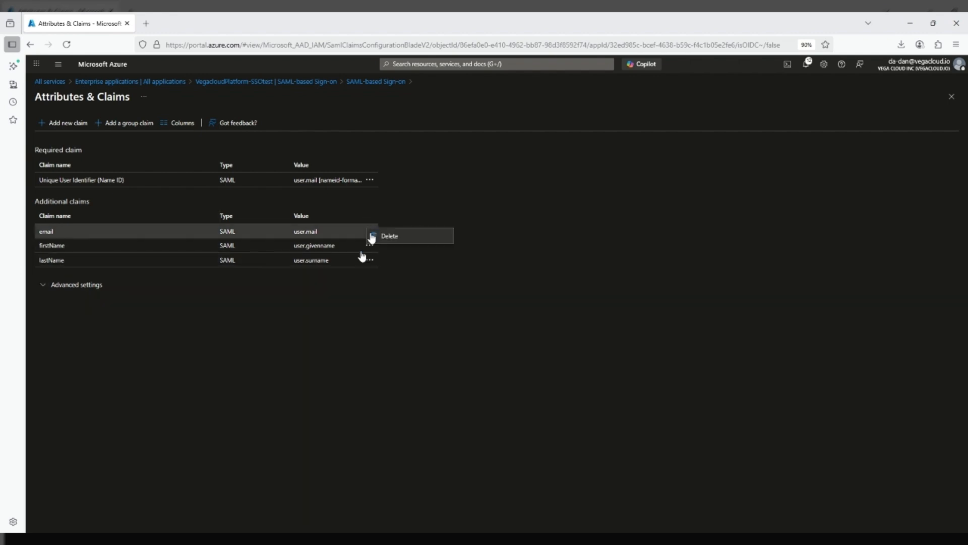
{"action": "left_click", "coordinate": [272, 352]}
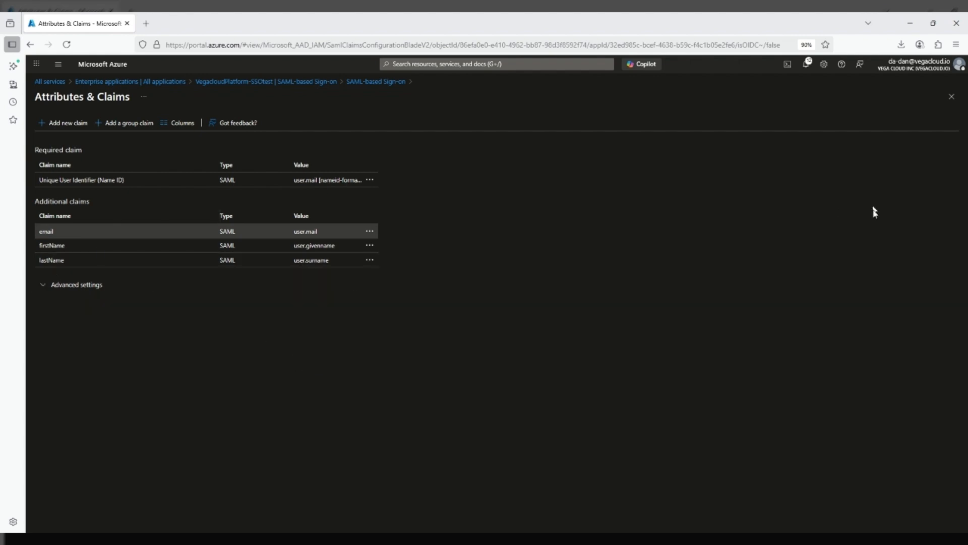
{"action": "left_click", "coordinate": [952, 96]}
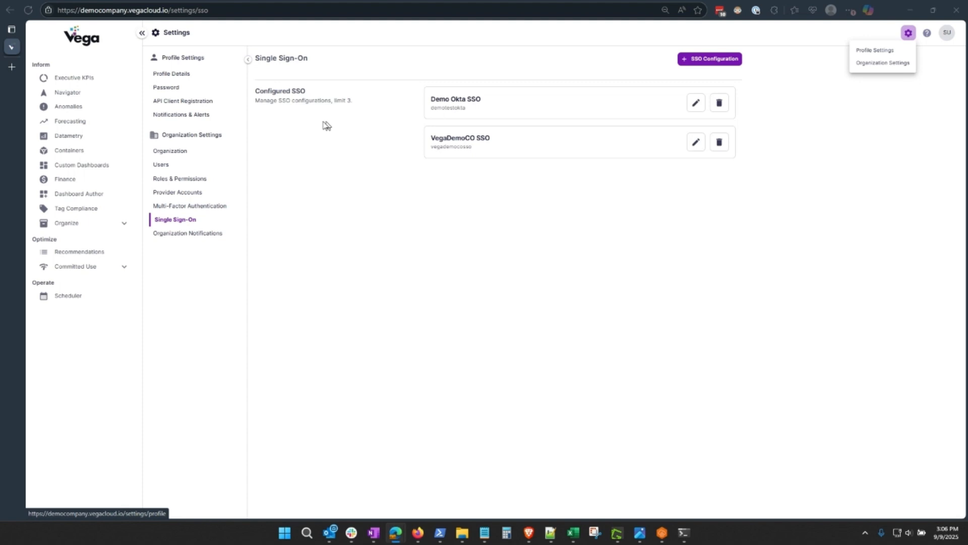
In Vega's Single Sign-On settings, start a SAML configuration with placeholder values, using VegacloudDemocompanySSOtest as configuration name and display name
{"action": "left_click", "coordinate": [726, 62]}
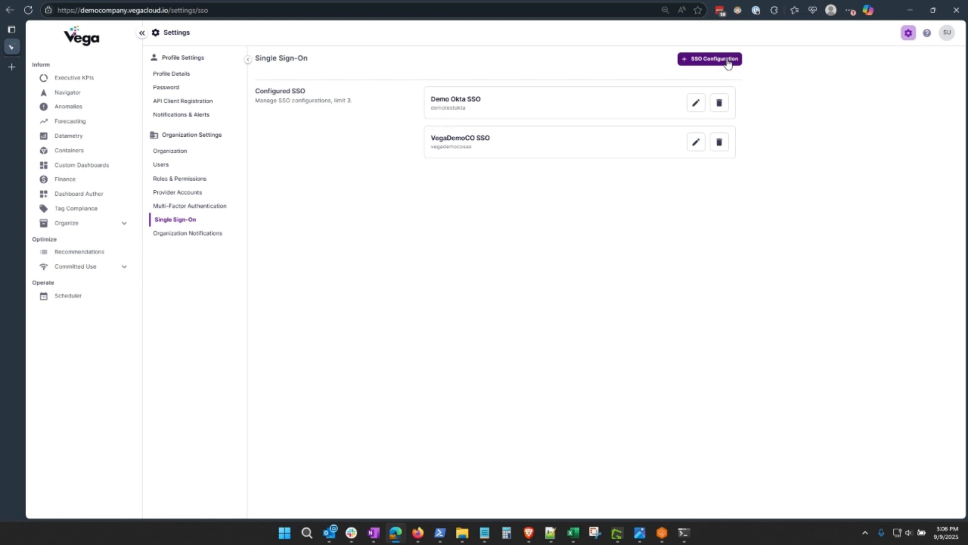
{"action": "left_click", "coordinate": [729, 60]}
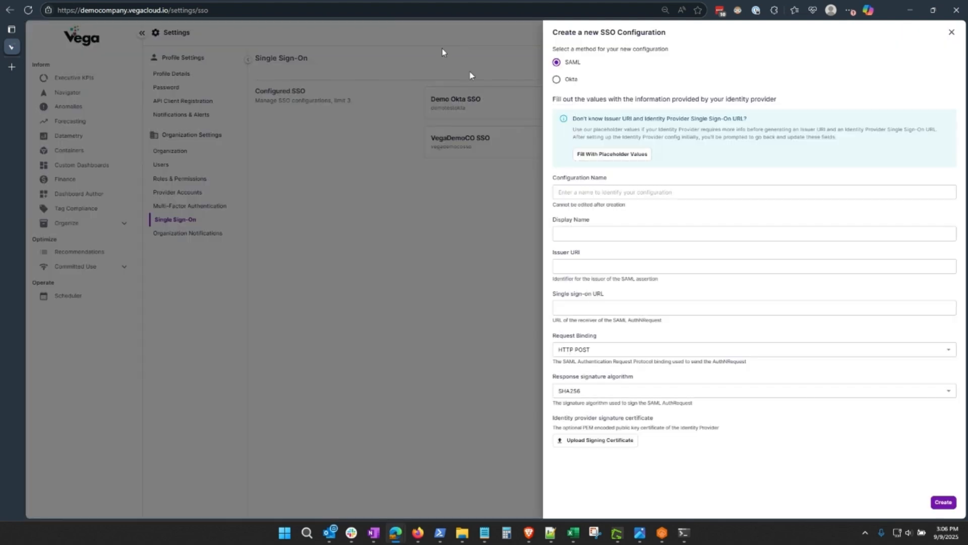
{"action": "left_click", "coordinate": [613, 157]}
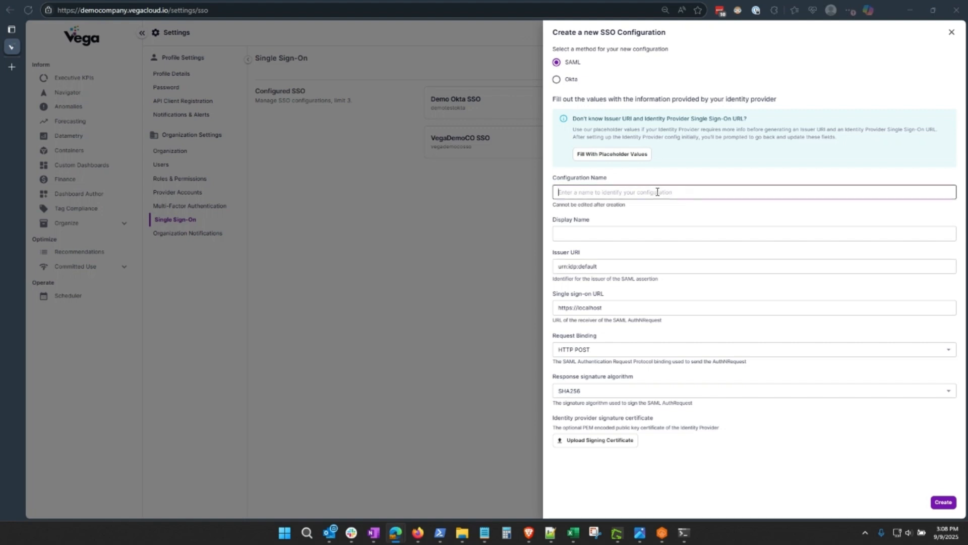
{"action": "type", "text": "VegacloudDemocompanySSO"}
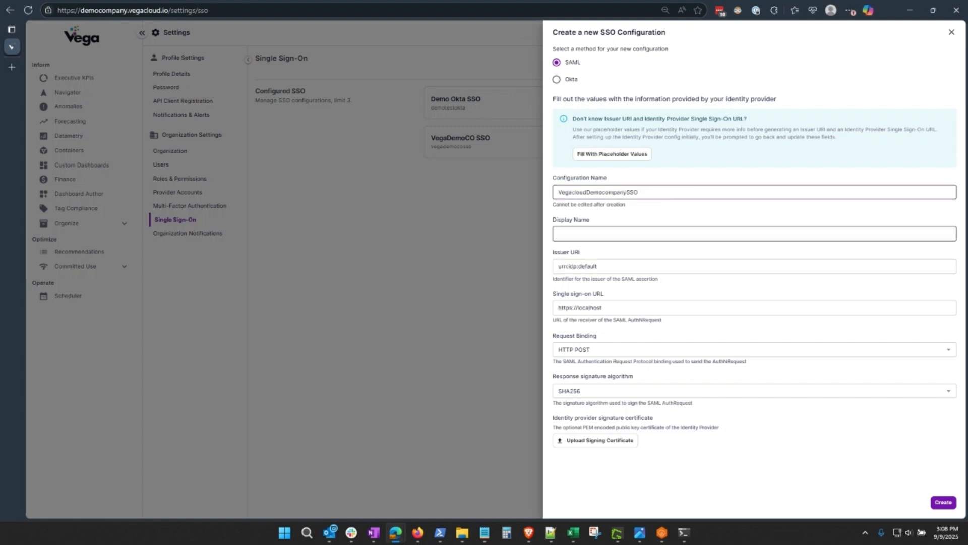
{"action": "type", "text": "test"}
{"action": "left_click", "coordinate": [657, 232]}
{"action": "type", "text": "VegacloudDemocompanySSO"}
{"action": "type", "text": "test"}
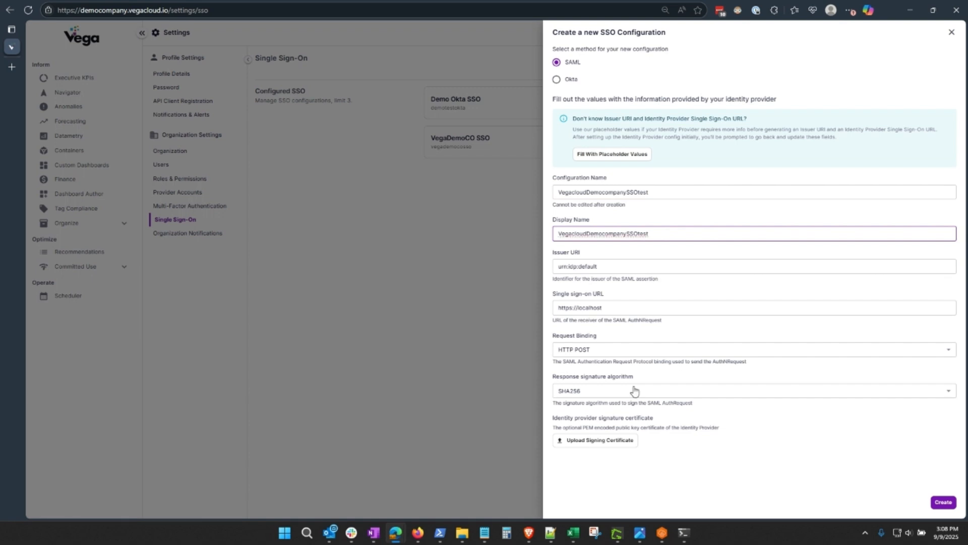
Upload VegacloudPlatform-SSOtest.pem as the identity provider signature certificate and create the SSO configuration
{"action": "left_click", "coordinate": [619, 443]}
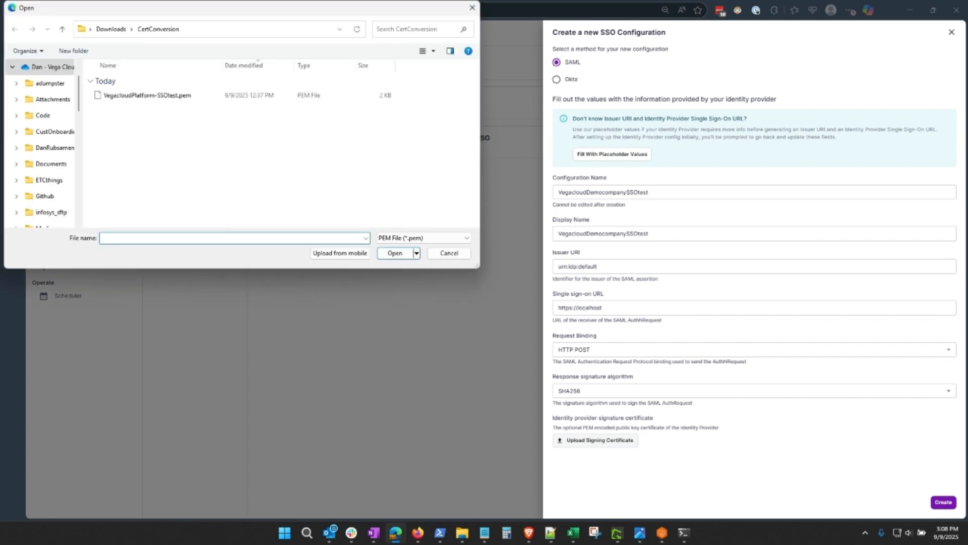
{"action": "left_click", "coordinate": [122, 95]}
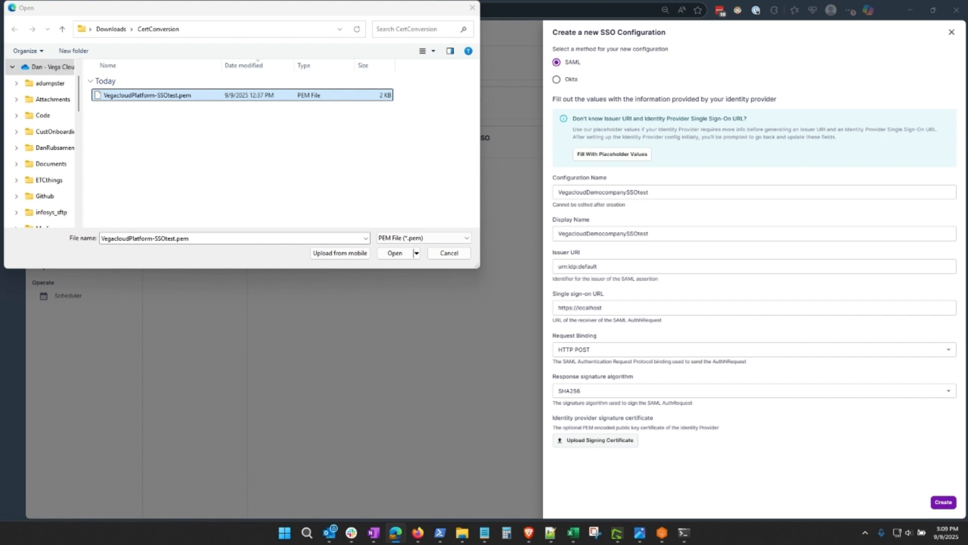
{"action": "left_click", "coordinate": [396, 254]}
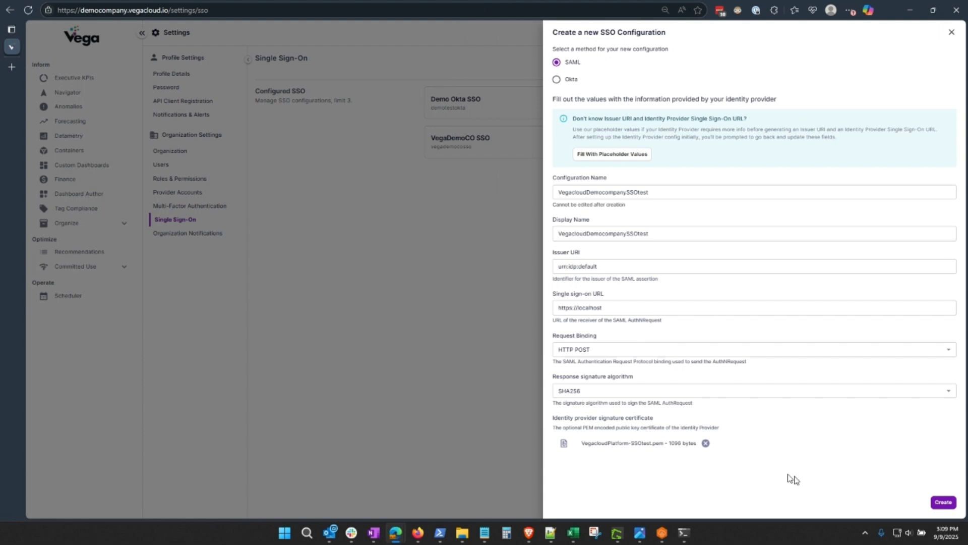
{"action": "left_click", "coordinate": [943, 502]}
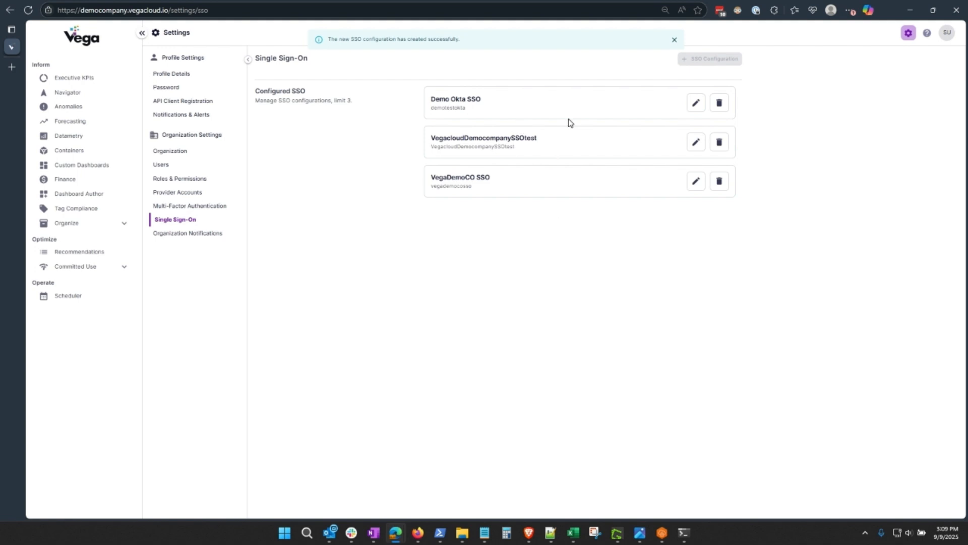
Open the VegacloudDemocompanySSOtest configuration for editing, expand its provider setup data and copy the Audience URL
{"action": "left_click", "coordinate": [696, 141]}
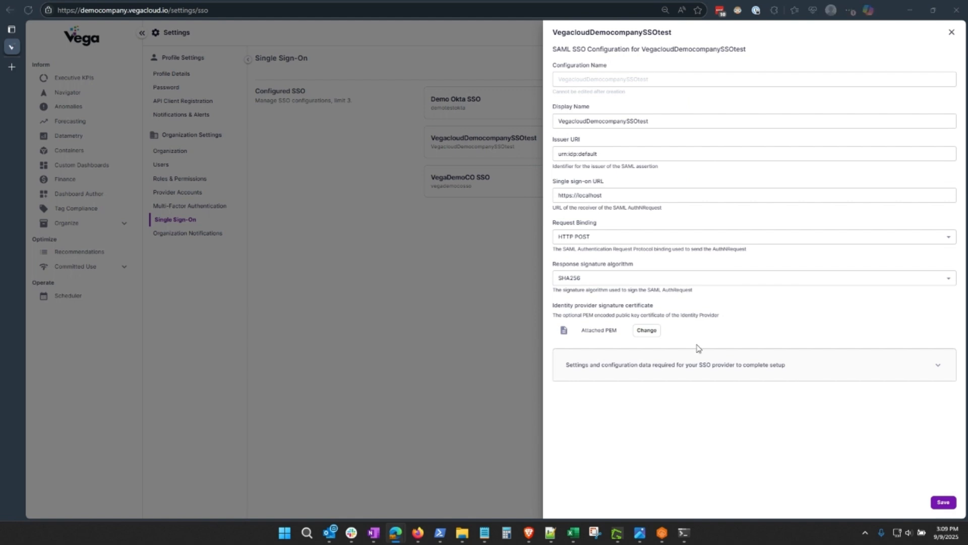
{"action": "left_click", "coordinate": [938, 367]}
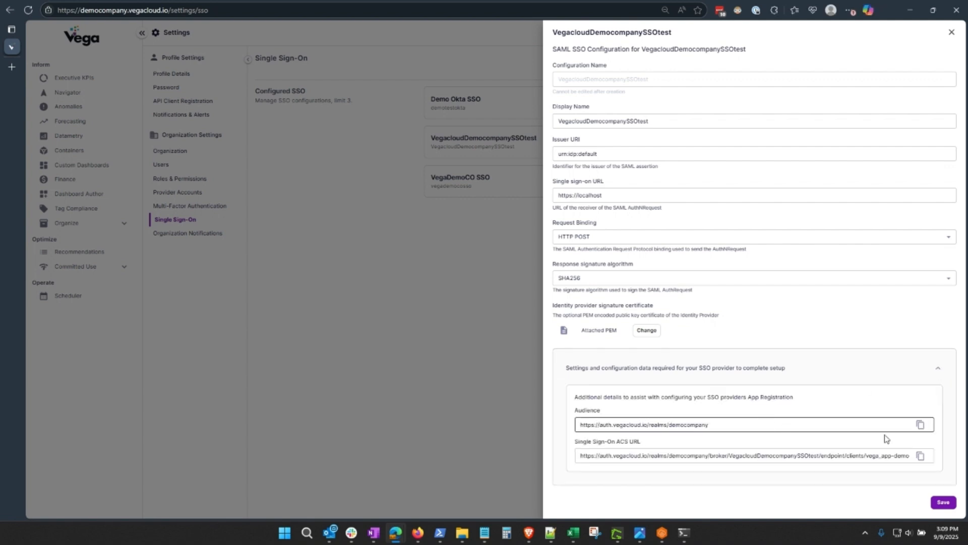
{"action": "left_click", "coordinate": [921, 424]}
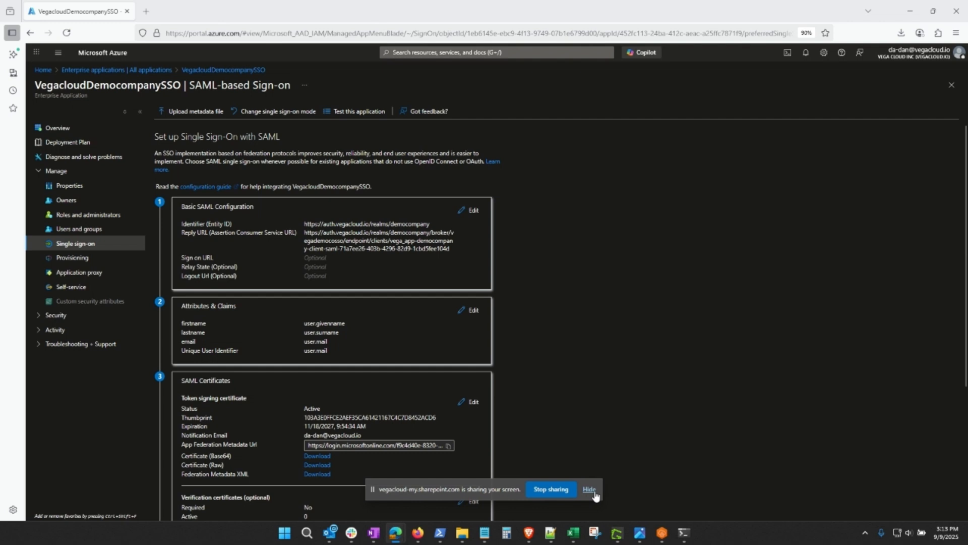
Replace the placeholder Issuer URI in Vega's VegacloudDemocompanySSOtest configuration with the Microsoft Entra Identifier from Azure's SAML setup page
{"action": "left_click", "coordinate": [593, 491]}
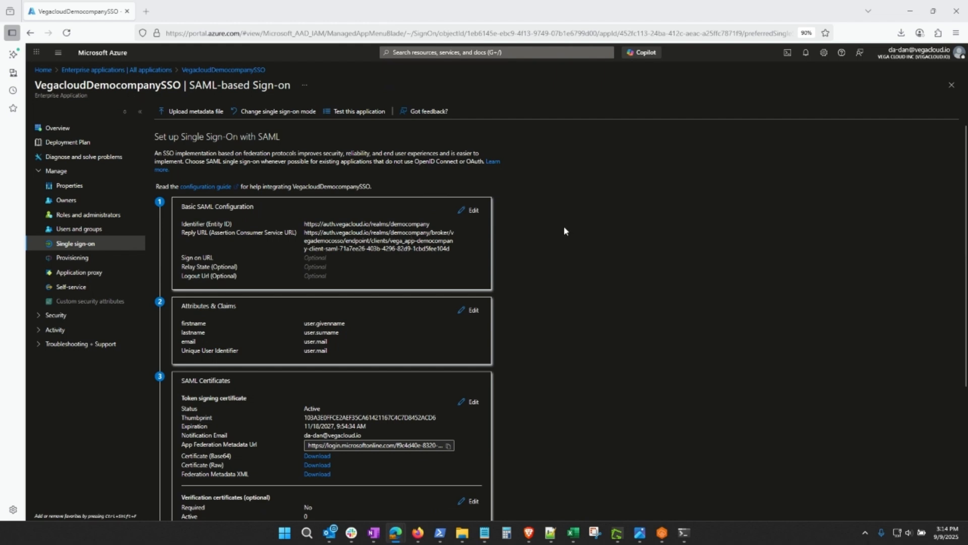
{"action": "scroll", "coordinate": [483, 319], "scroll_direction": "down", "scroll_amount": 2}
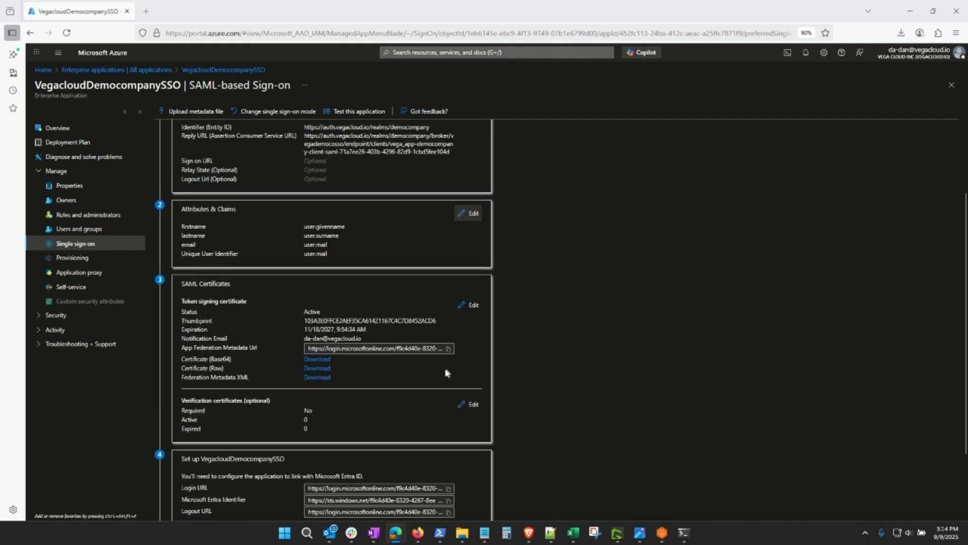
{"action": "scroll", "coordinate": [342, 407], "scroll_direction": "down", "scroll_amount": 1}
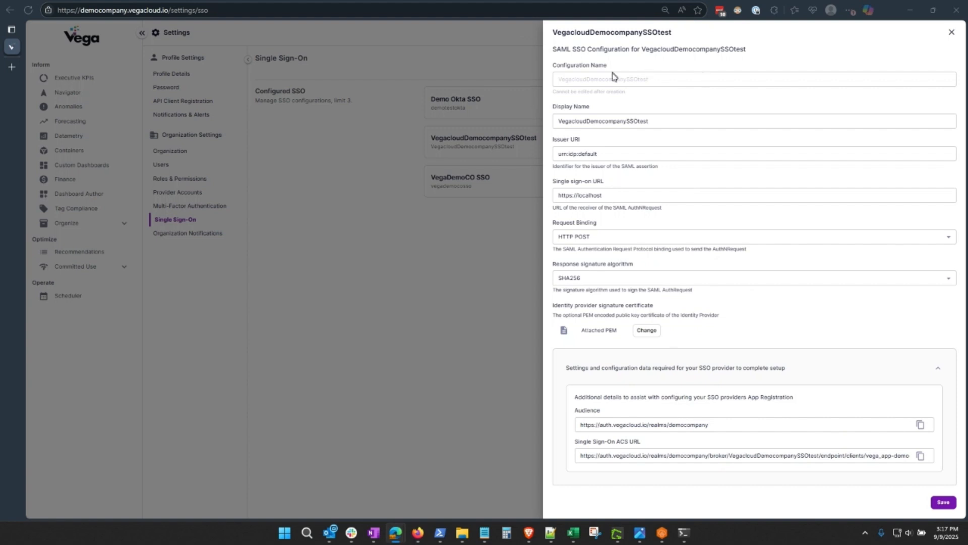
{"action": "left_click_drag", "start_coordinate": [609, 155], "coordinate": [528, 152]}
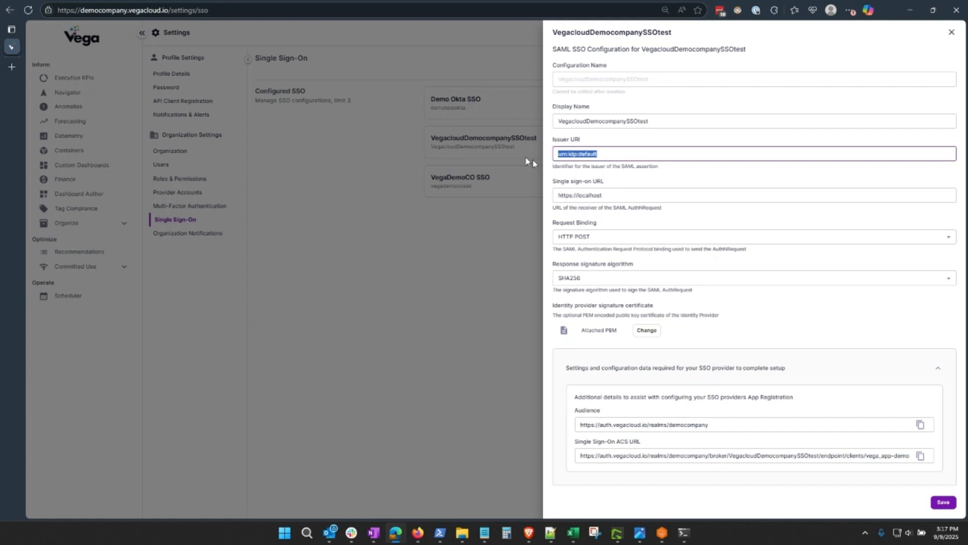
{"action": "key", "text": "ctrl+v"}
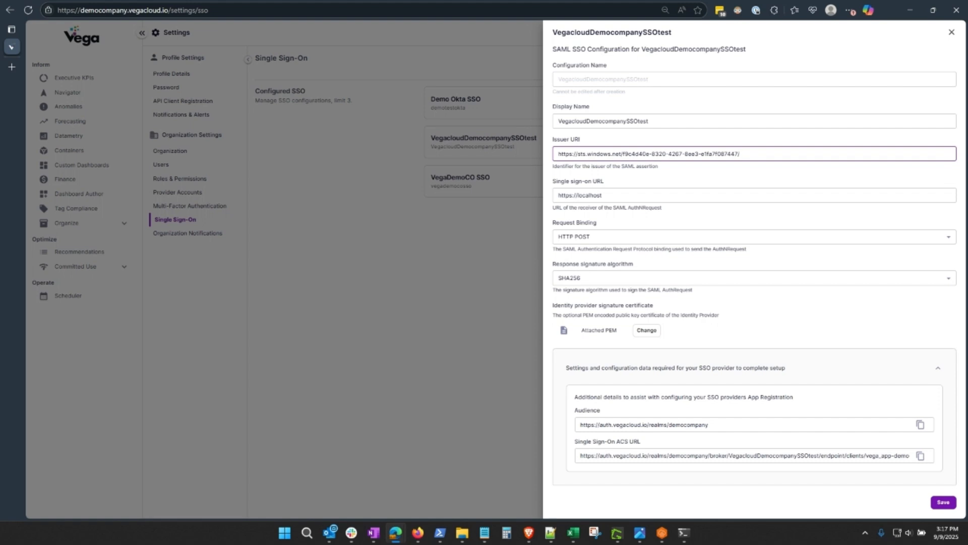
Replace the placeholder Single sign-on URL in the Vega configuration with the Login URL from Azure's SAML setup page
{"action": "key", "text": "alt+Tab"}
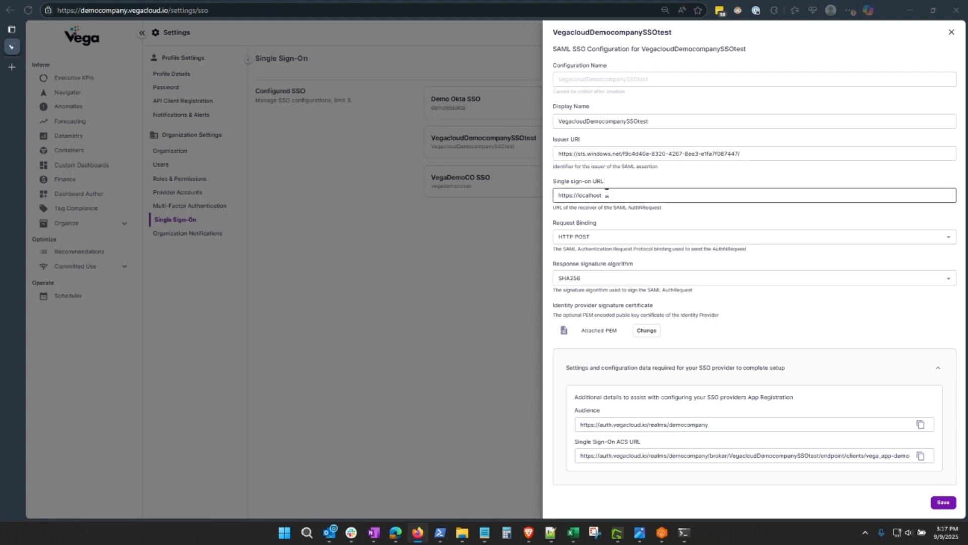
{"action": "key", "text": "alt+Tab"}
{"action": "key", "text": "Tab"}
{"action": "key", "text": "ctrl+v"}
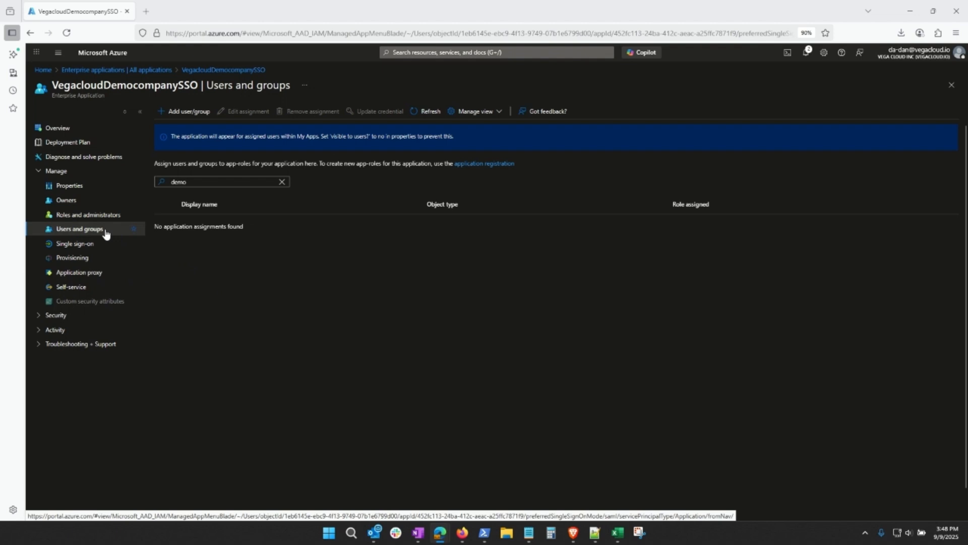
Assign the AWS Account VegaPlatform Demo group to the VegacloudDemocompanySSO enterprise application in Azure
{"action": "left_click", "coordinate": [195, 112]}
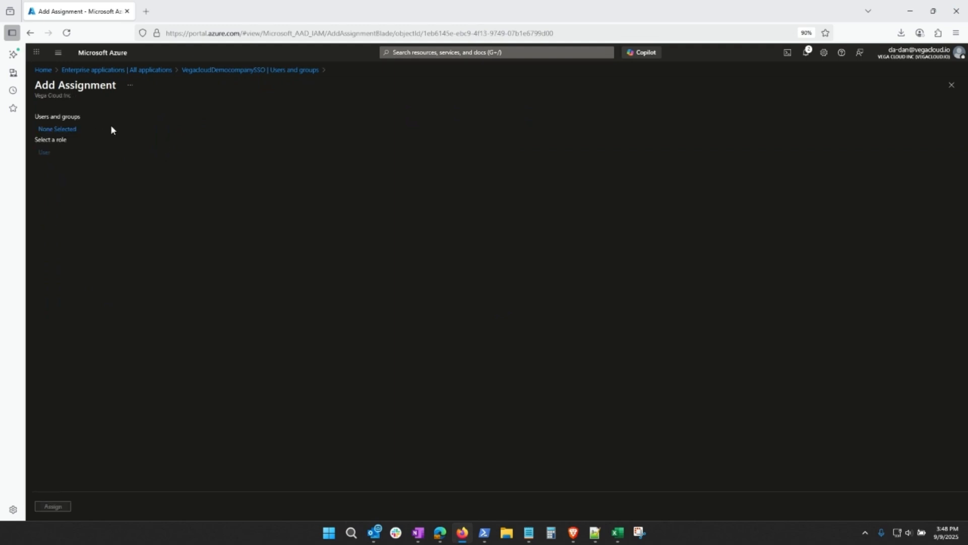
{"action": "left_click", "coordinate": [68, 134]}
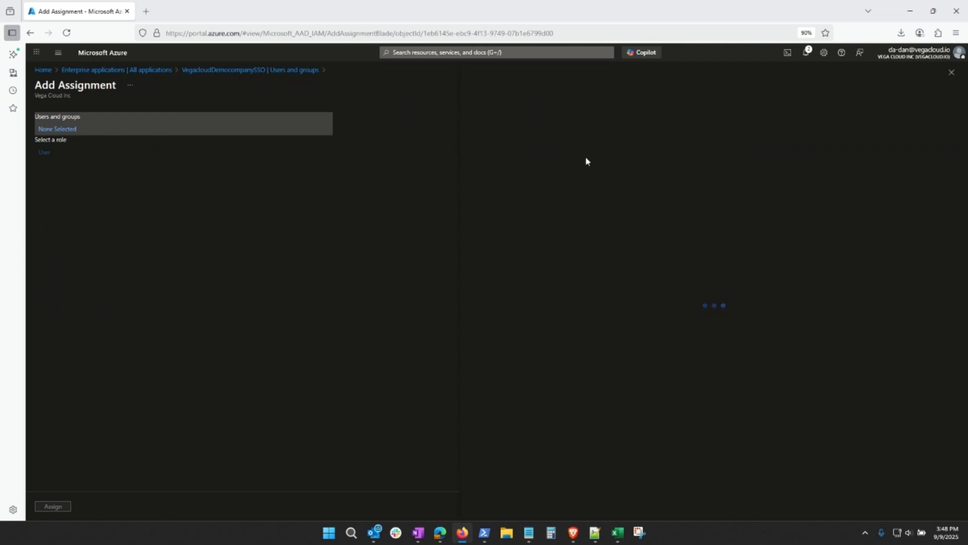
{"action": "left_click", "coordinate": [480, 212]}
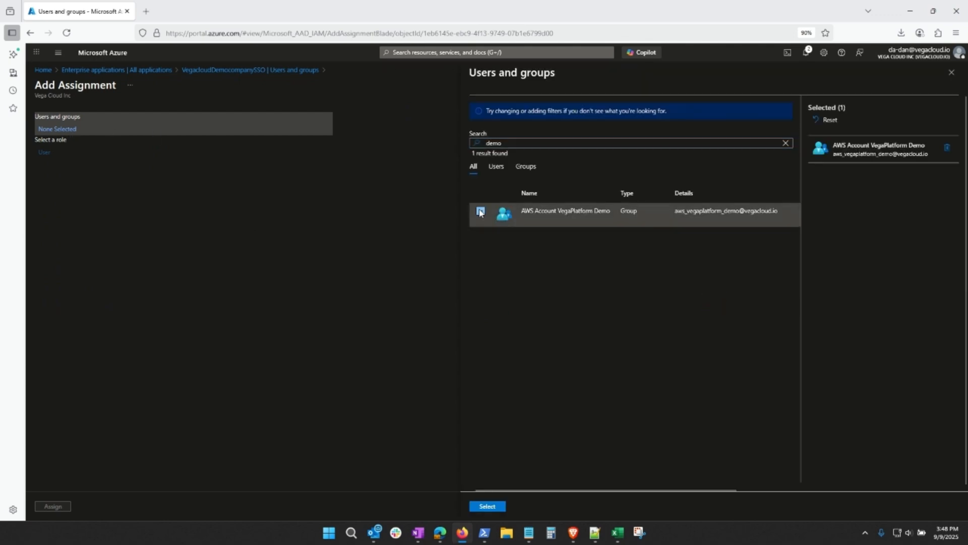
{"action": "left_click", "coordinate": [487, 506]}
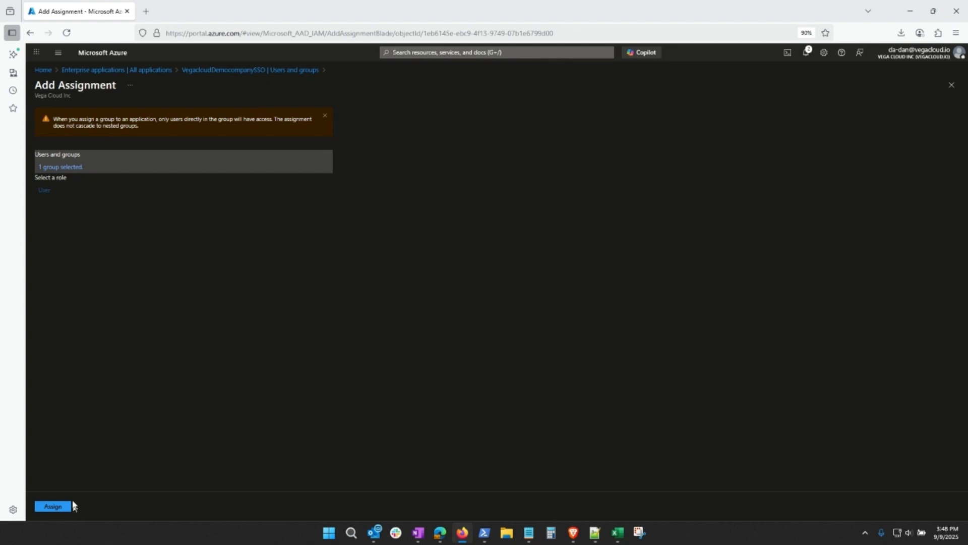
{"action": "left_click", "coordinate": [56, 506]}
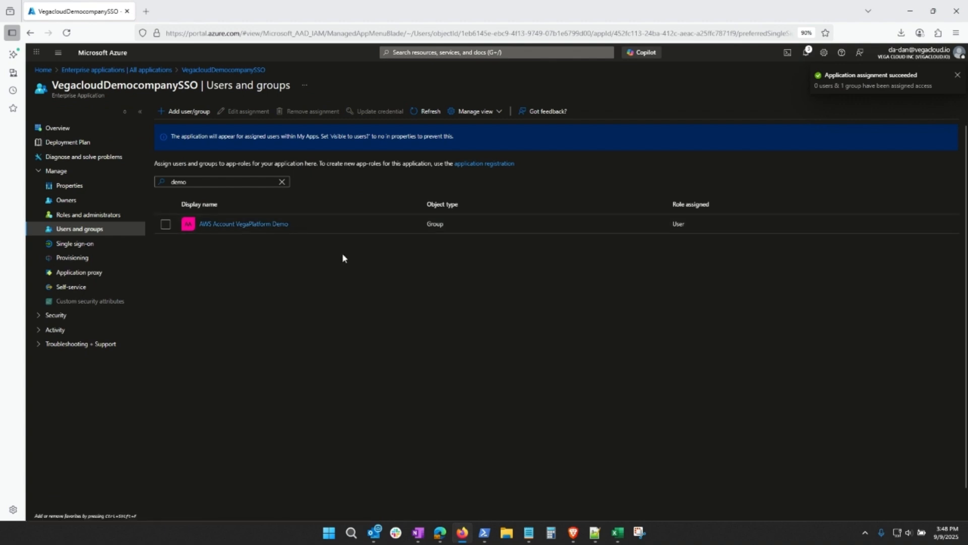
Open the single sign-on test for VegacloudDemocompanySSO and the help page explaining what a sign-in error looks like
{"action": "left_click", "coordinate": [73, 244]}
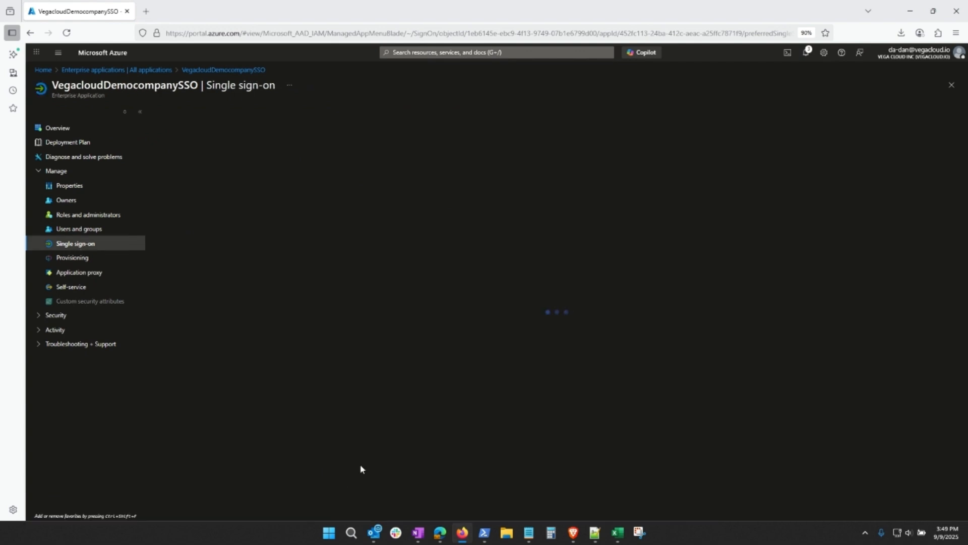
{"action": "scroll", "coordinate": [324, 396], "scroll_direction": "down", "scroll_amount": 5}
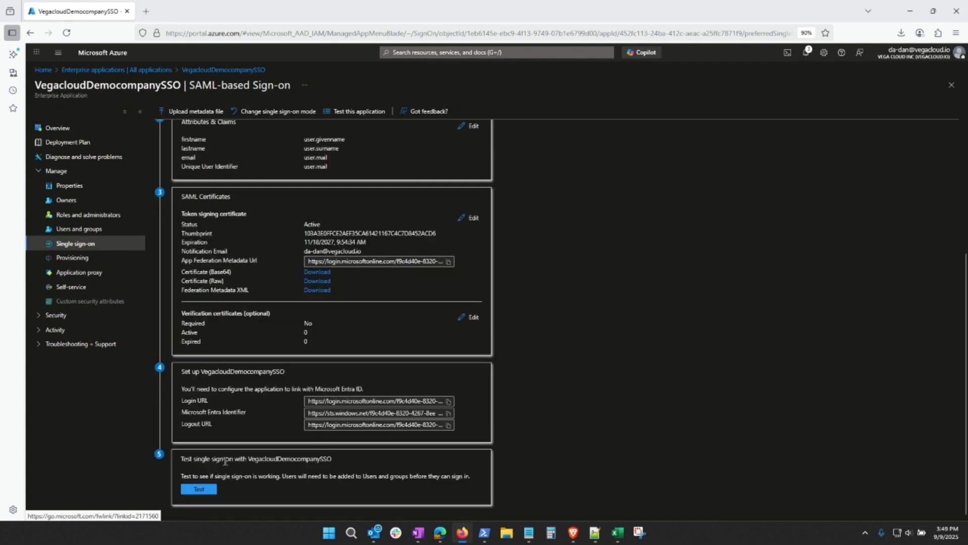
{"action": "left_click", "coordinate": [199, 489]}
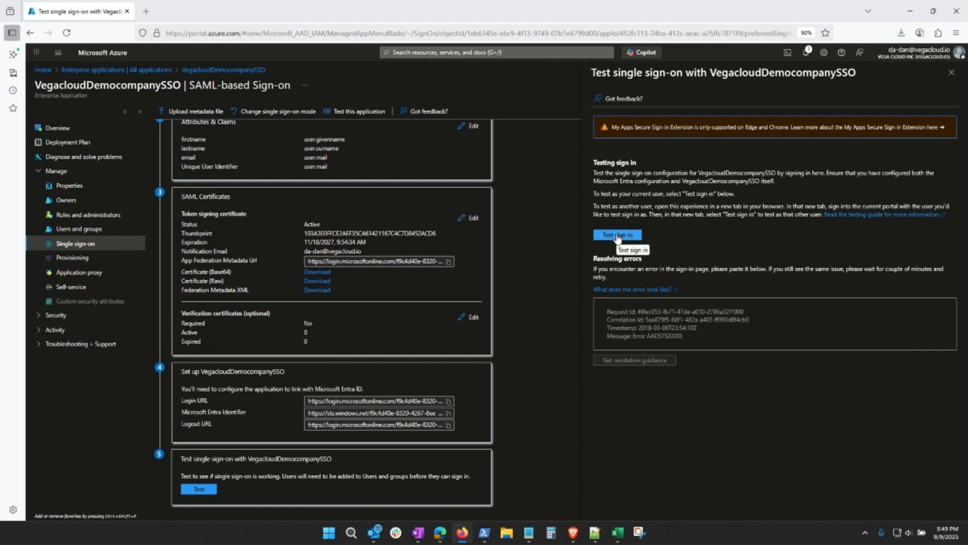
{"action": "left_click", "coordinate": [636, 291]}
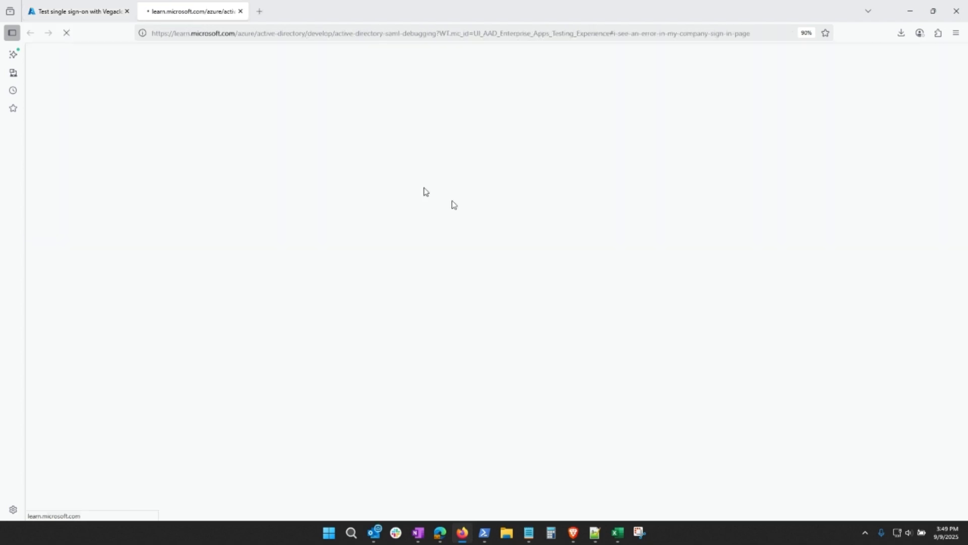